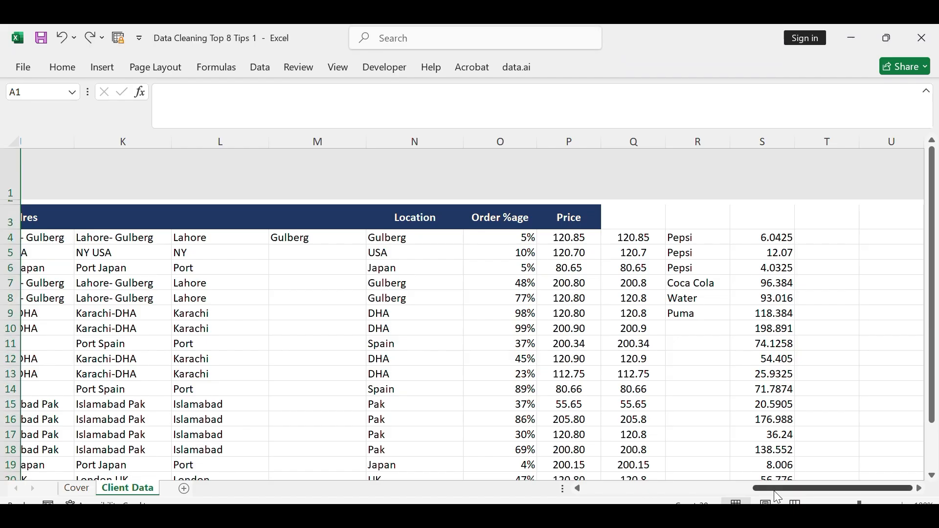
# - Insert two blank columns between the Client ID column and the column of SR prefixes
pyautogui.moveTo(766, 488); pyautogui.dragTo(625, 490)
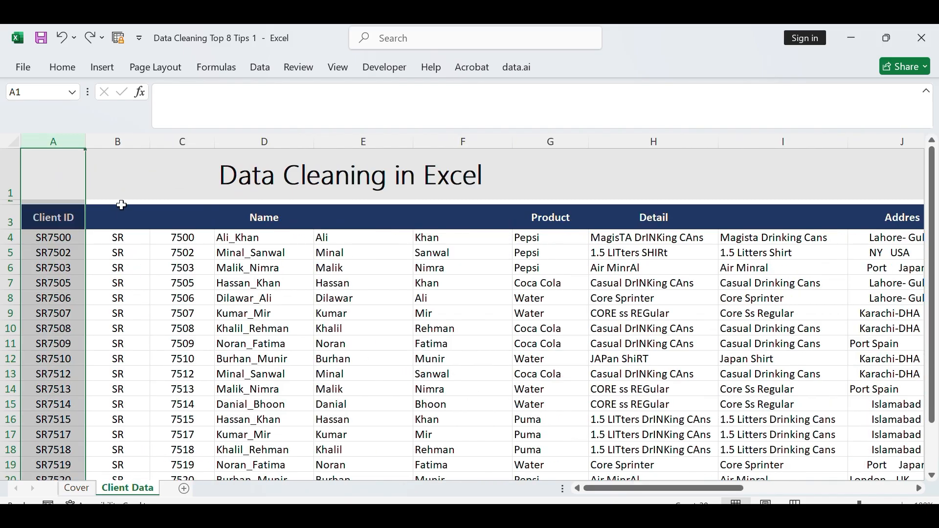
pyautogui.click(133, 185)
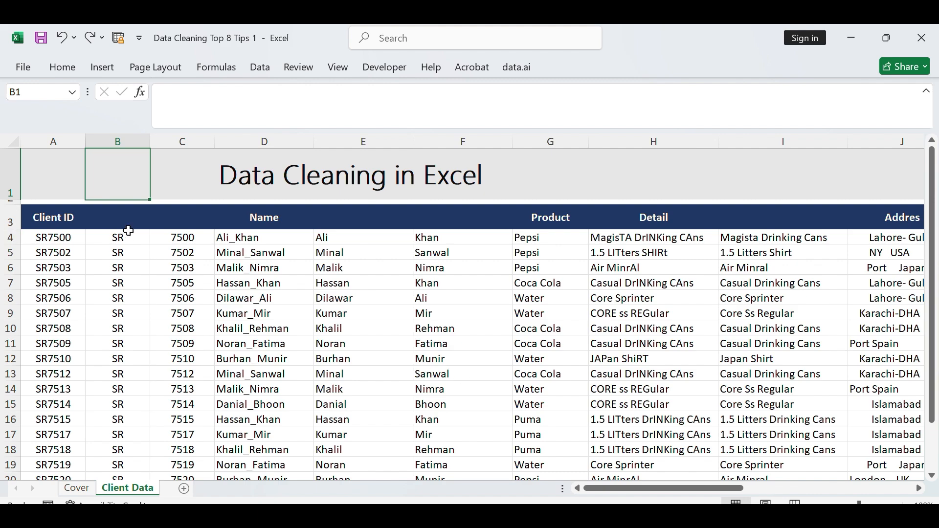
pyautogui.click(133, 140)
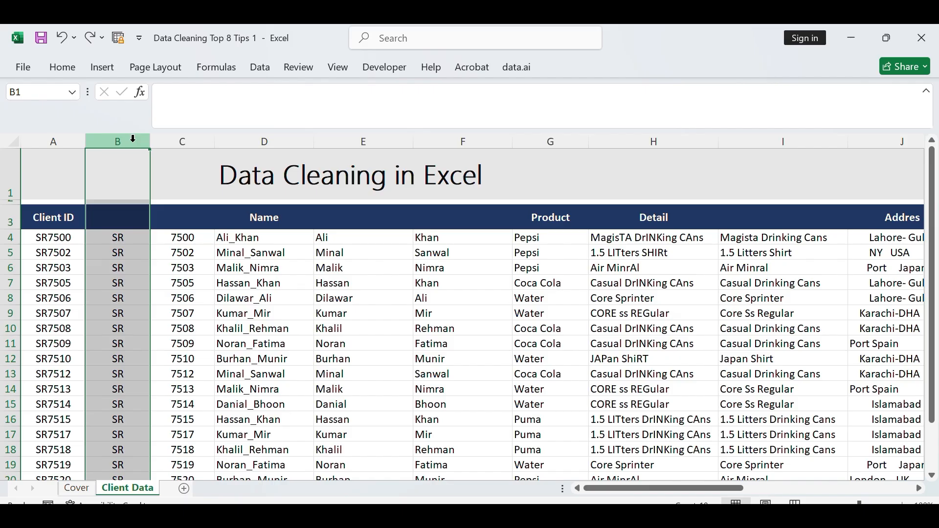
pyautogui.hotkey('ctrl', 'shift', '+')
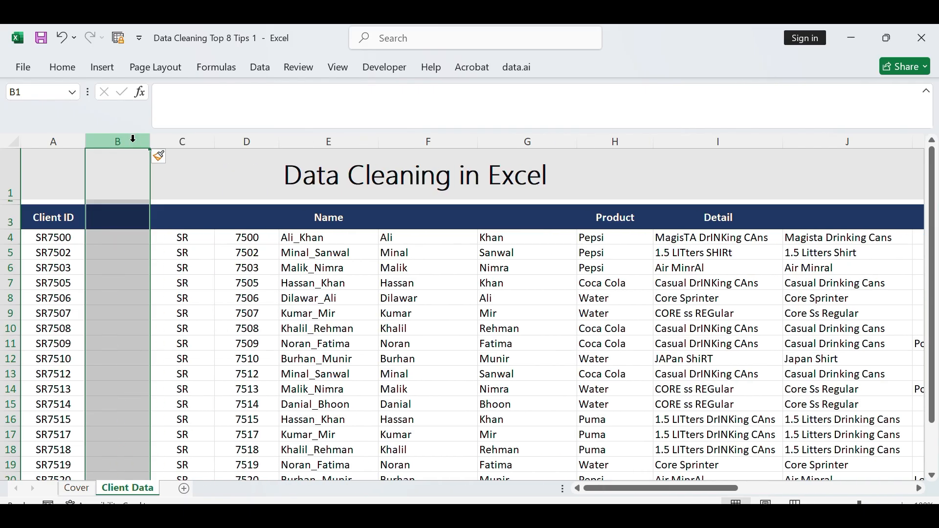
pyautogui.hotkey('ctrl', 'shift', '+')
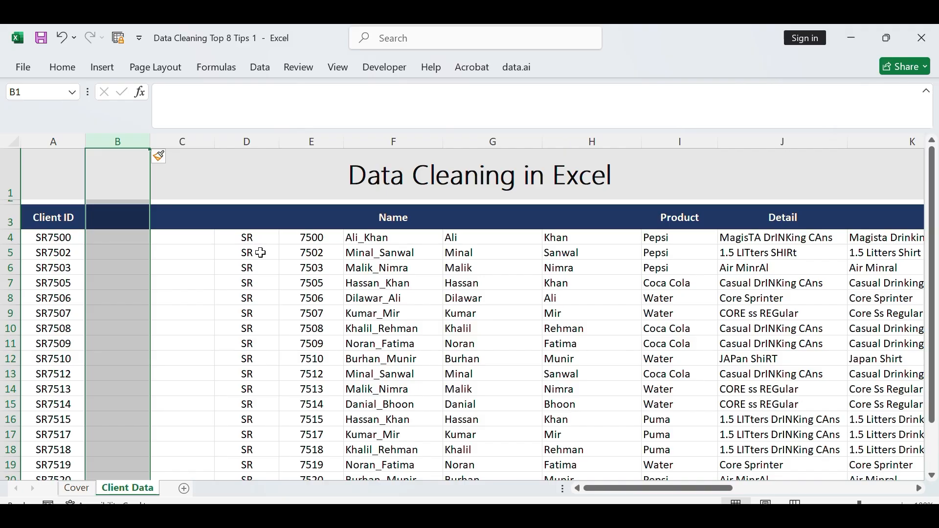
# - Try to split the Client ID column using Text to Columns with Fixed width and a break after the SR prefix, replacing existing data
pyautogui.click(66, 140)
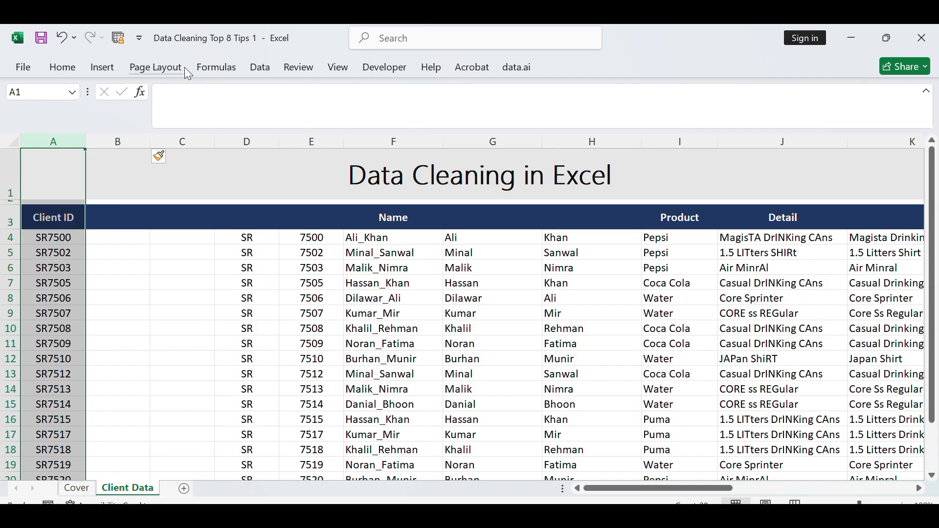
pyautogui.click(253, 69)
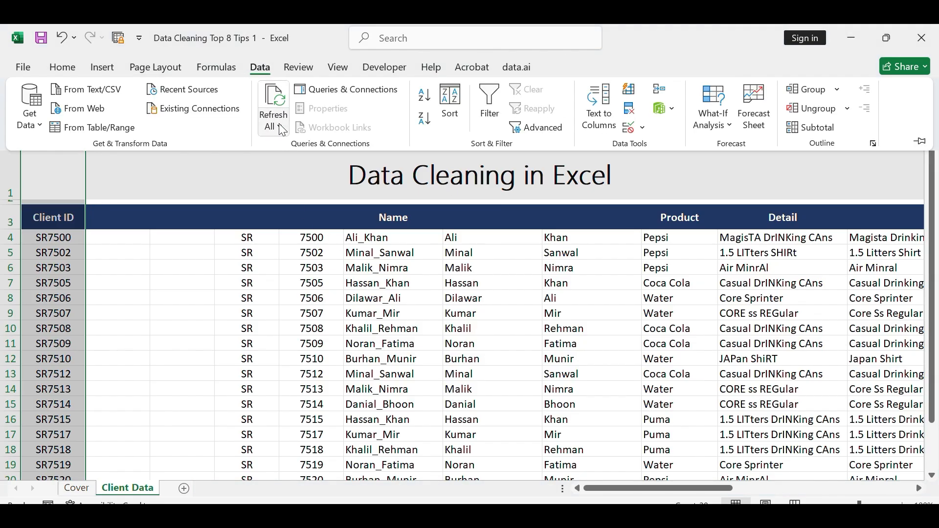
pyautogui.click(611, 104)
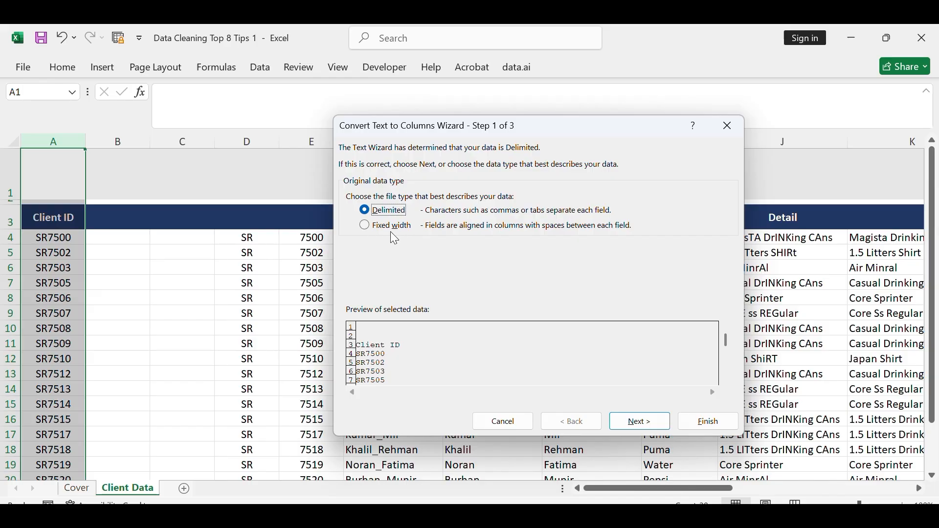
pyautogui.click(366, 228)
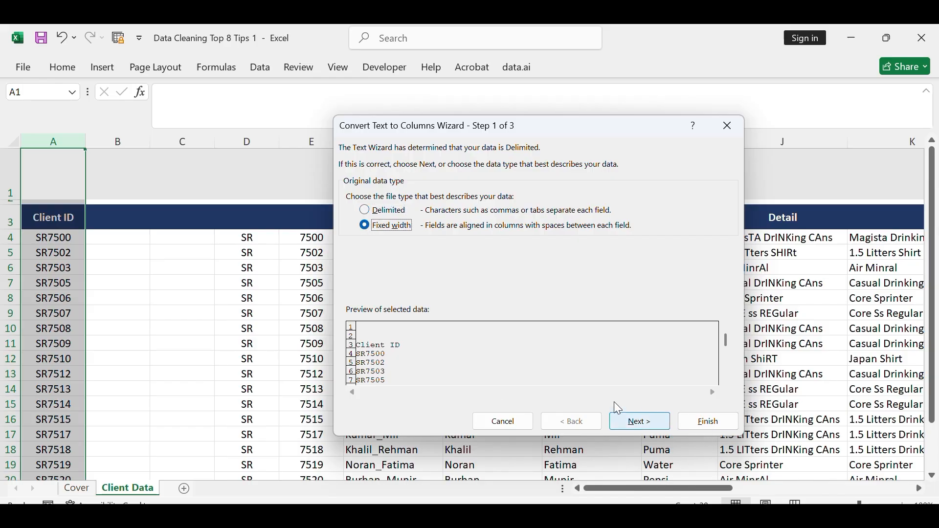
pyautogui.click(628, 421)
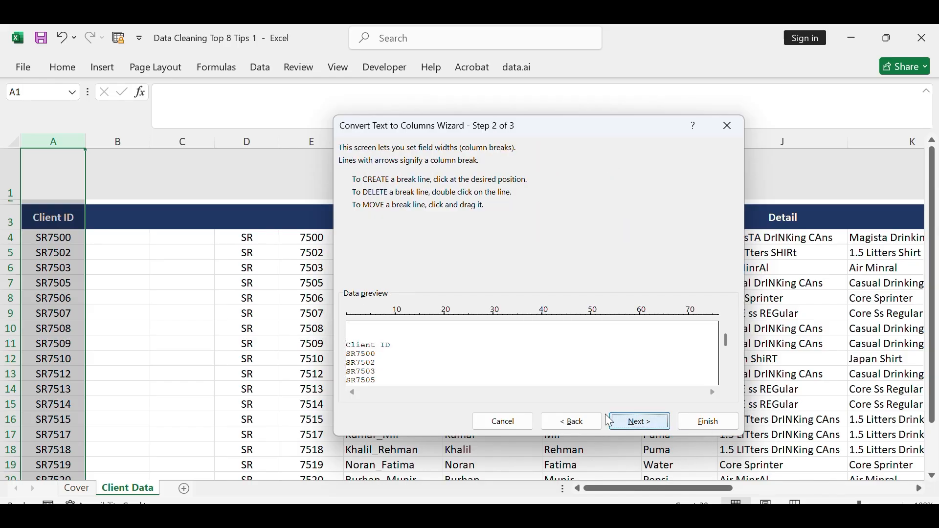
pyautogui.click(365, 335)
pyautogui.moveTo(365, 331); pyautogui.dragTo(357, 341)
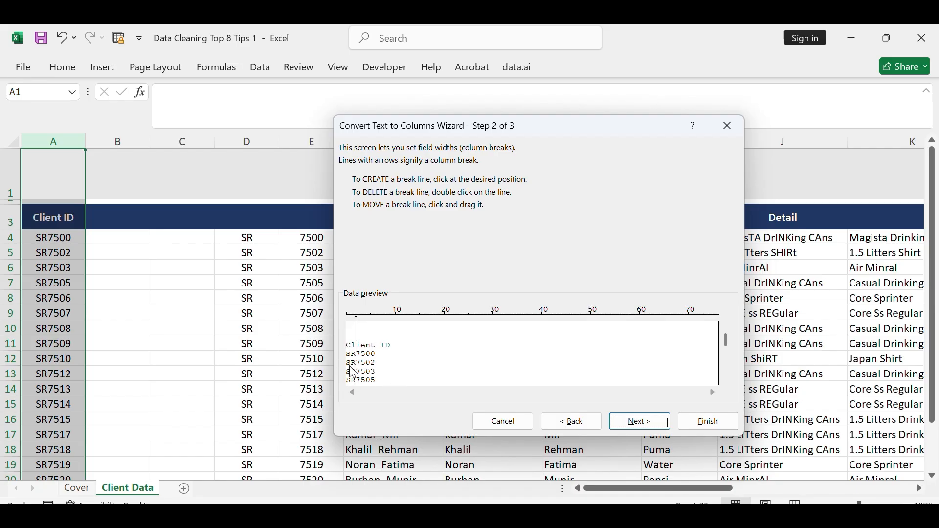
pyautogui.click(641, 421)
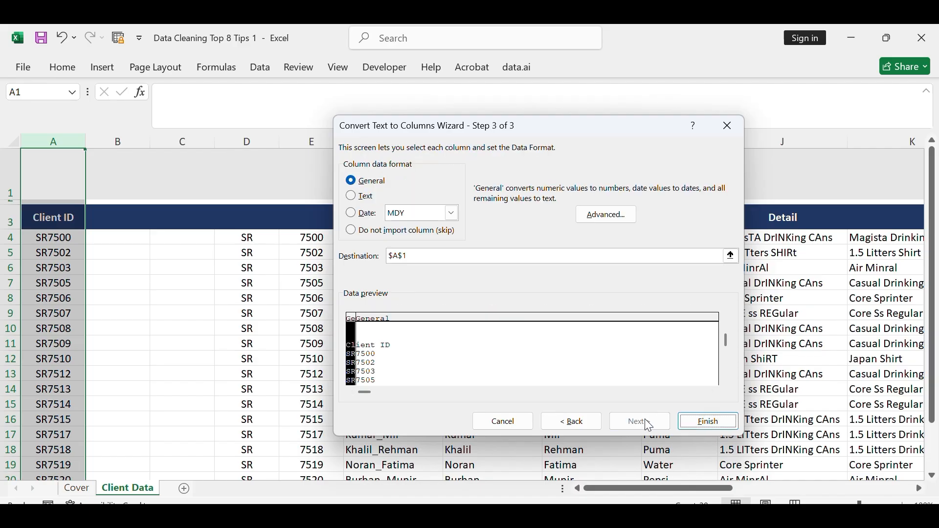
pyautogui.click(705, 422)
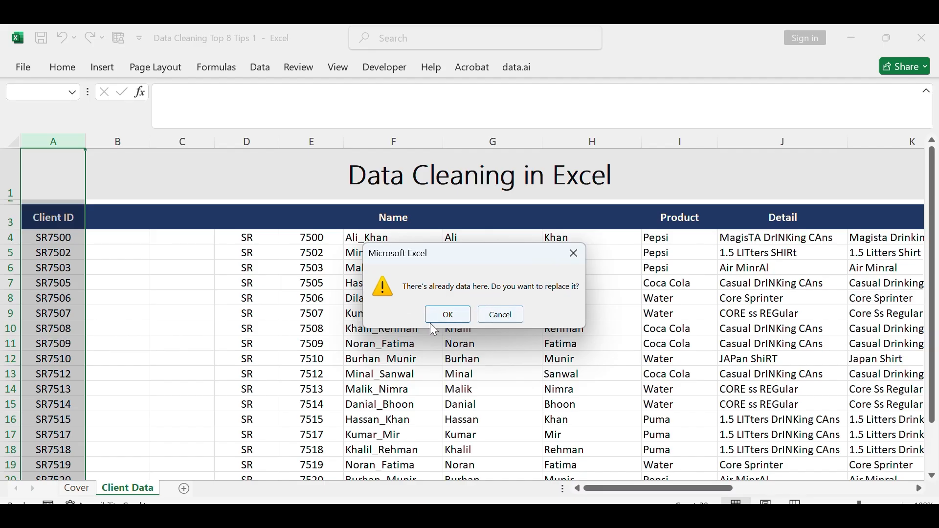
pyautogui.click(448, 315)
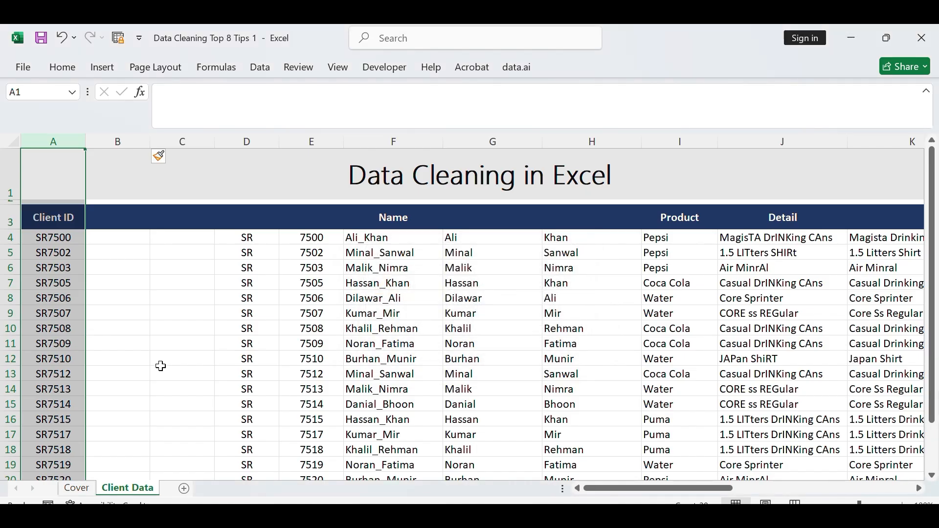
pyautogui.click(142, 237)
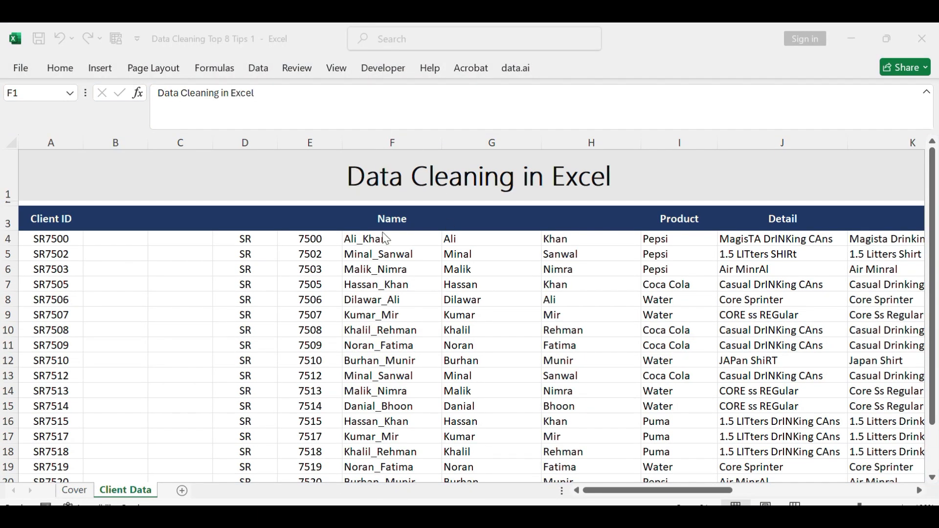
# - Open the Text to Columns wizard for the Name column F
pyautogui.click(400, 144)
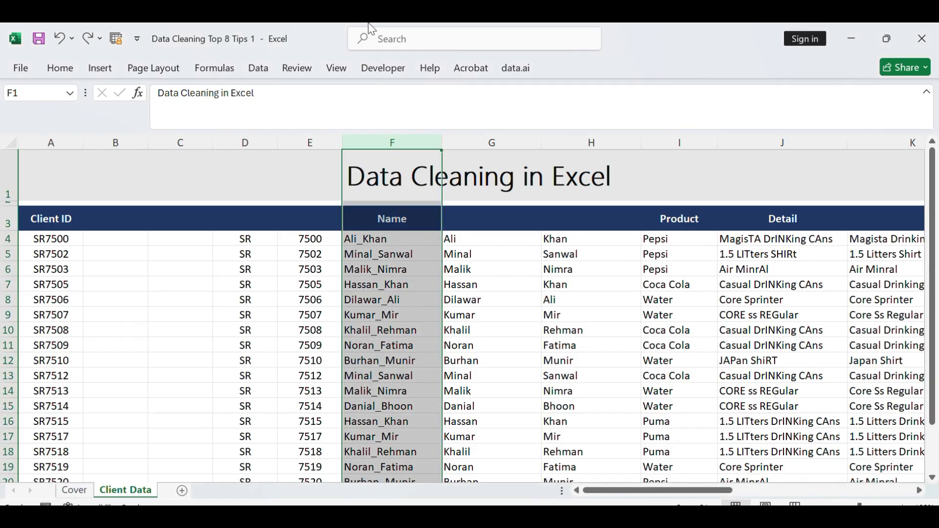
pyautogui.click(259, 68)
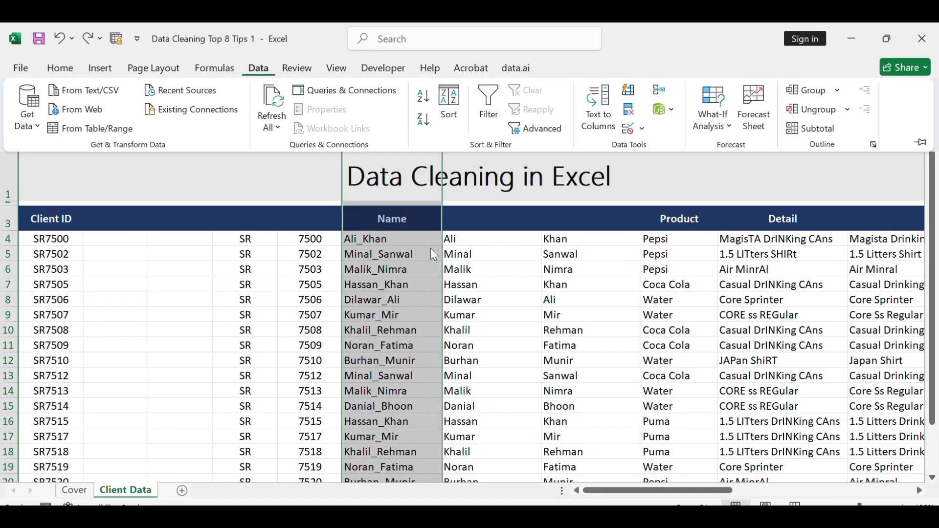
pyautogui.click(598, 106)
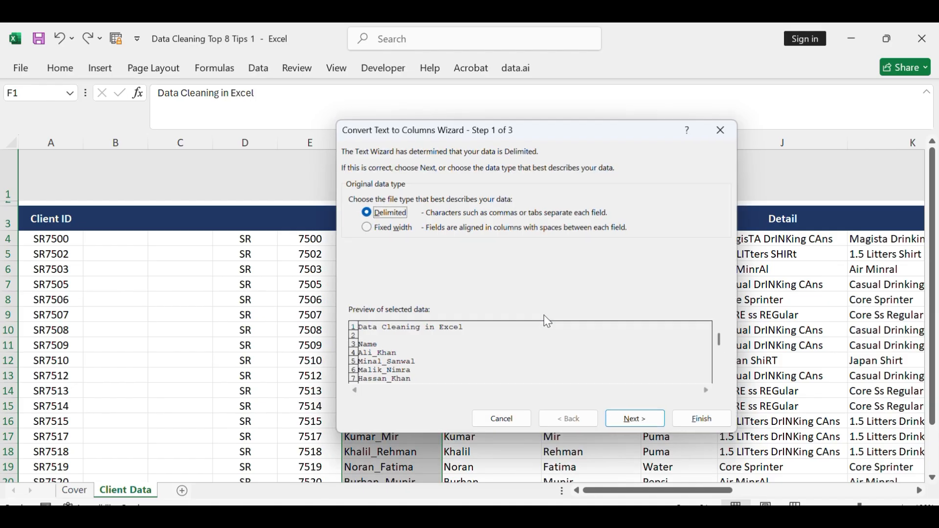
# - Try a Fixed width split of the names with a break at position 6, then return to the data type choice
pyautogui.click(369, 230)
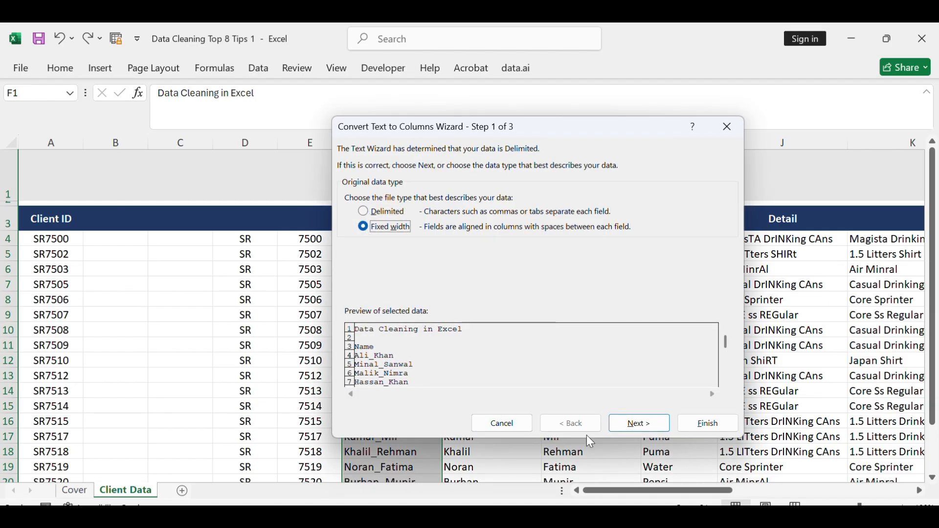
pyautogui.click(636, 424)
pyautogui.click(374, 358)
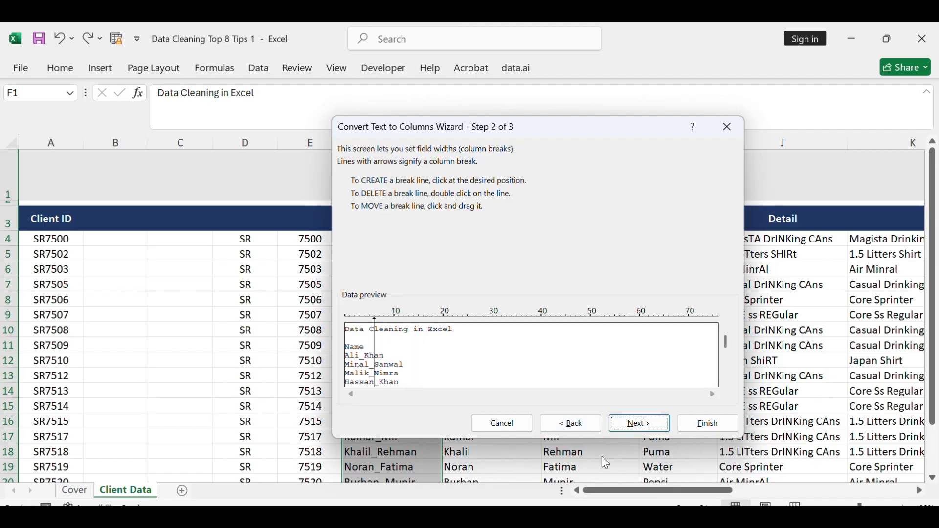
pyautogui.click(644, 424)
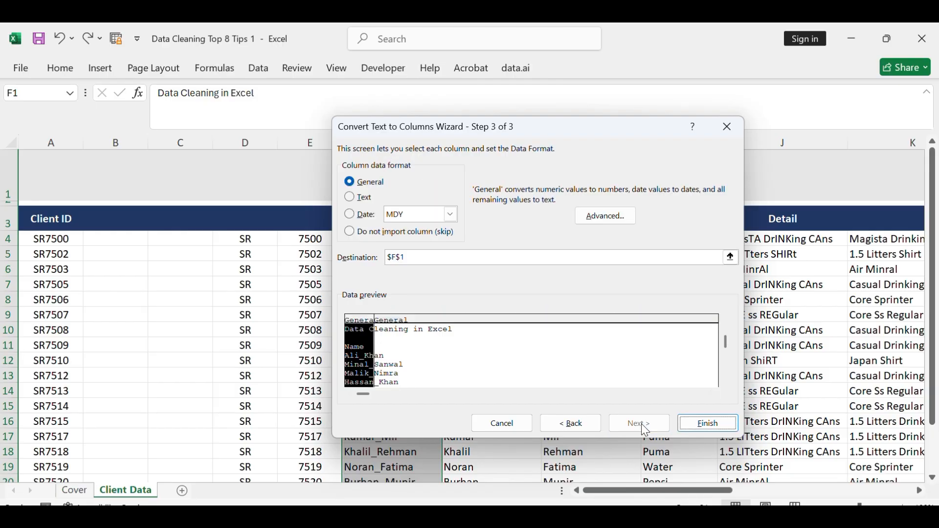
pyautogui.click(584, 425)
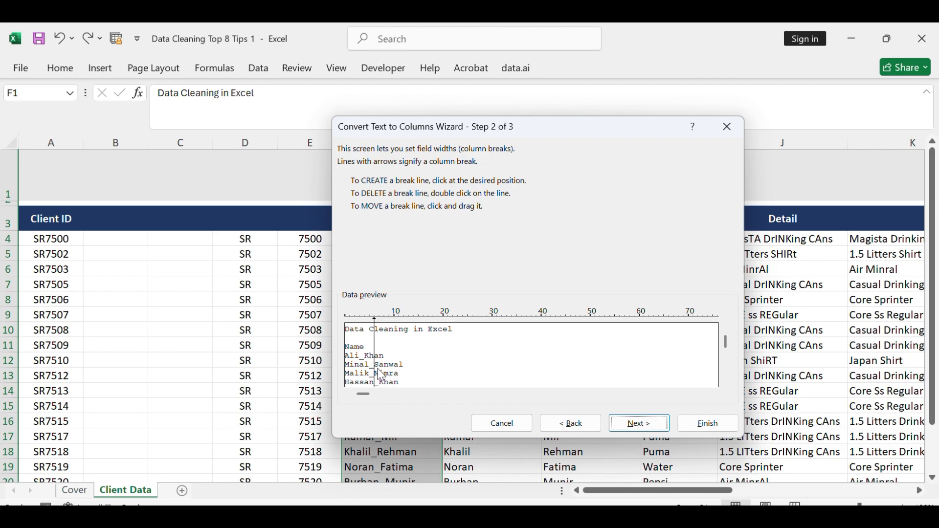
pyautogui.click(571, 423)
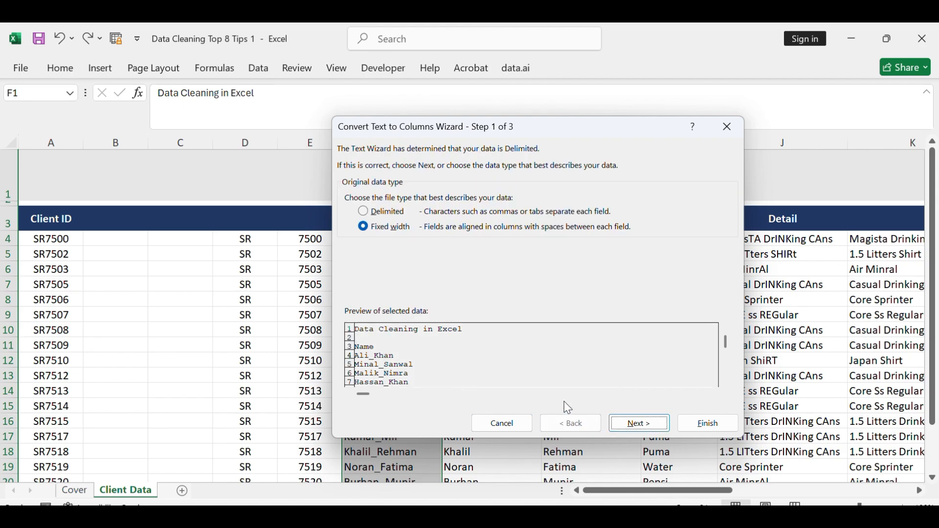
# - Try the Delimited option for the names, toggling the Space delimiter and clearing the custom Other delimiter
pyautogui.click(363, 211)
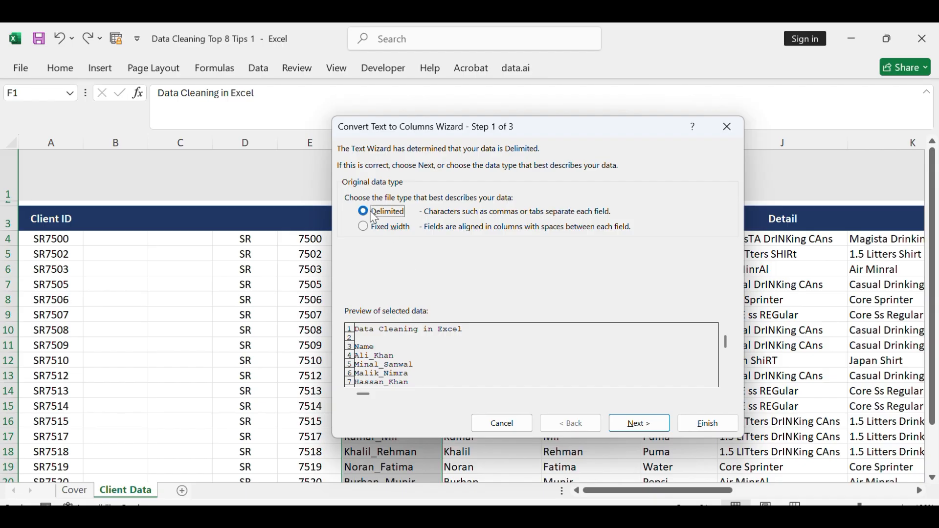
pyautogui.click(634, 426)
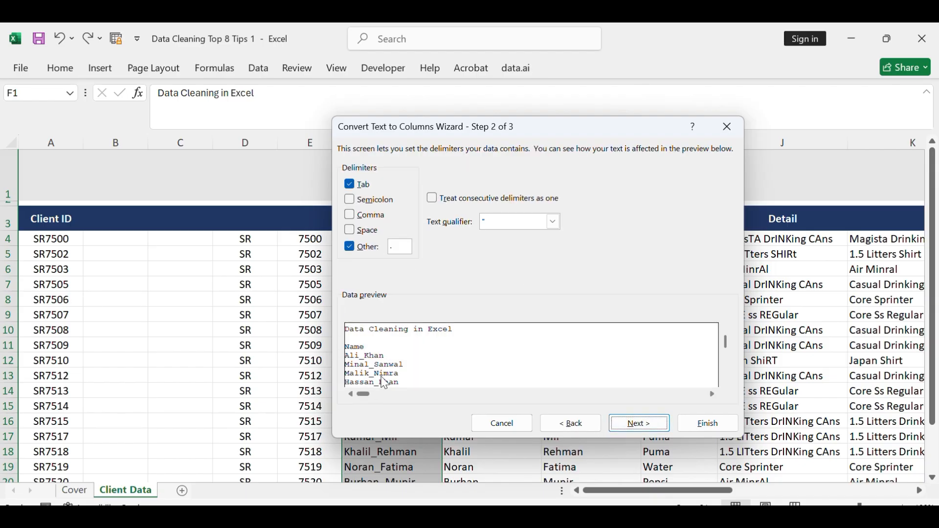
pyautogui.click(356, 237)
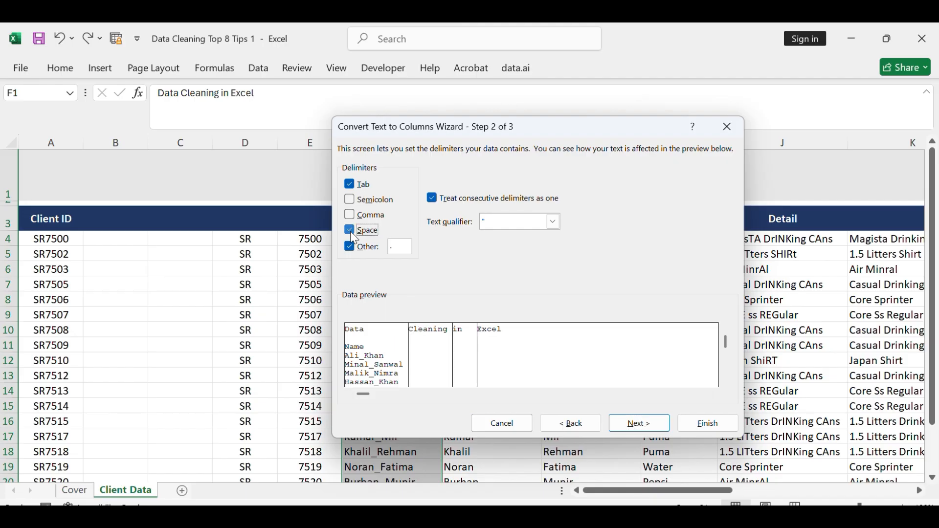
pyautogui.click(354, 237)
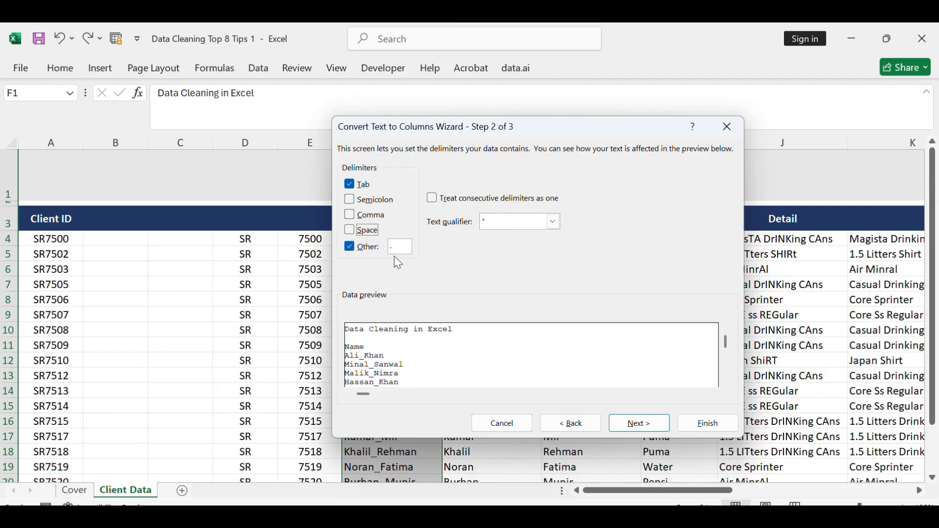
pyautogui.click(404, 248)
pyautogui.click(351, 247)
pyautogui.click(349, 247)
# - Try another text qualifier and restore the double quote, then turn off the Other delimiter and return to the data type choice
pyautogui.click(553, 222)
pyautogui.click(515, 247)
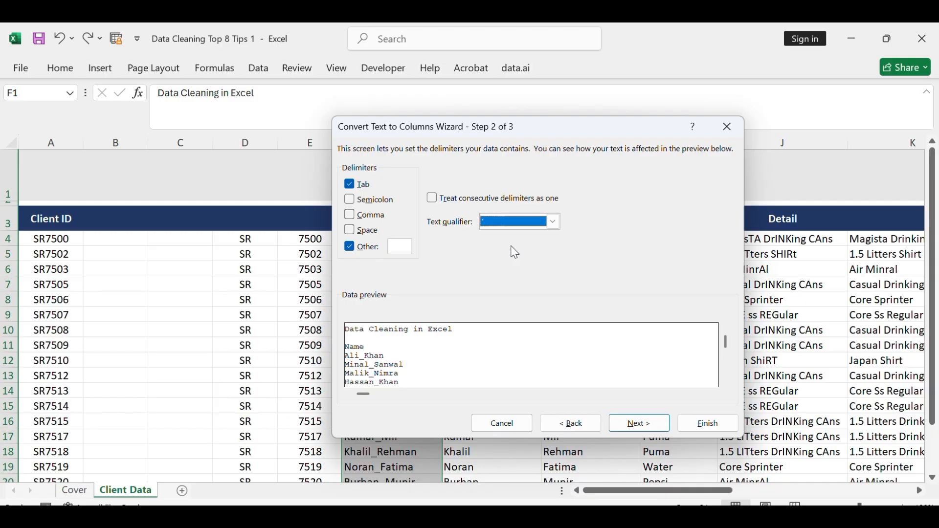
pyautogui.click(550, 221)
pyautogui.click(489, 235)
pyautogui.click(404, 246)
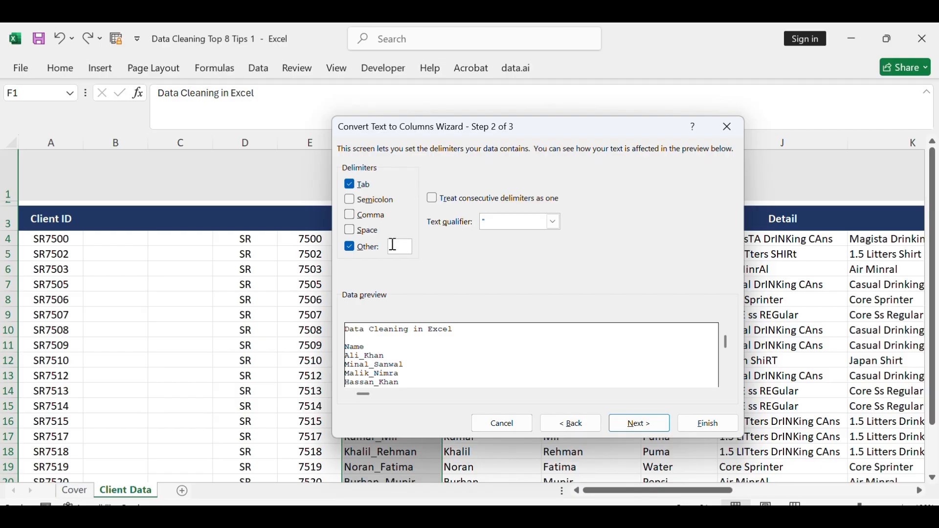
pyautogui.click(350, 247)
pyautogui.click(594, 427)
# - Split the Name column by Fixed width with a break at position 5, keeping the General format and destination $F$1
pyautogui.click(365, 228)
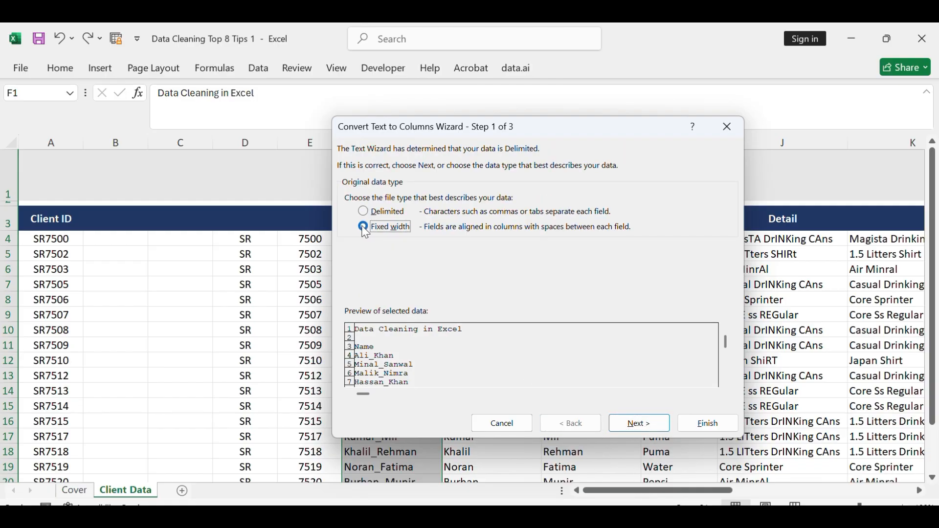
pyautogui.click(630, 425)
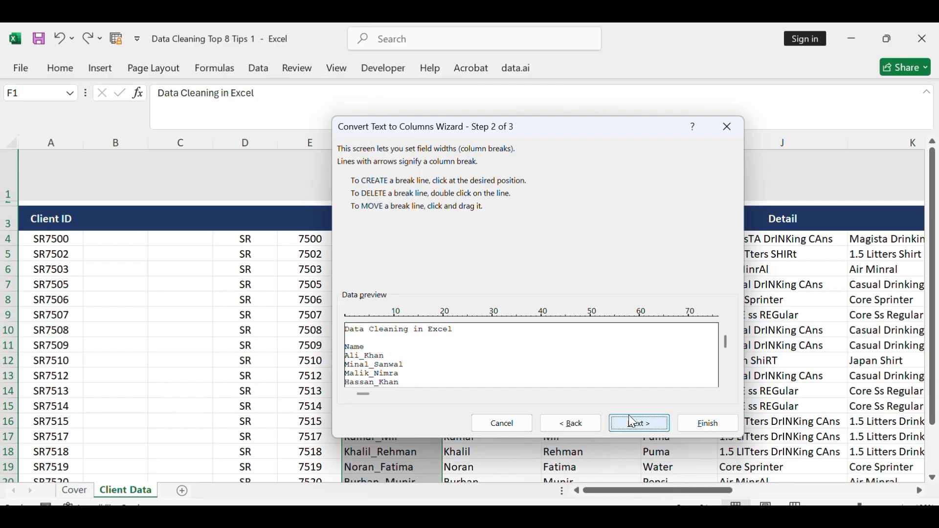
pyautogui.click(370, 377)
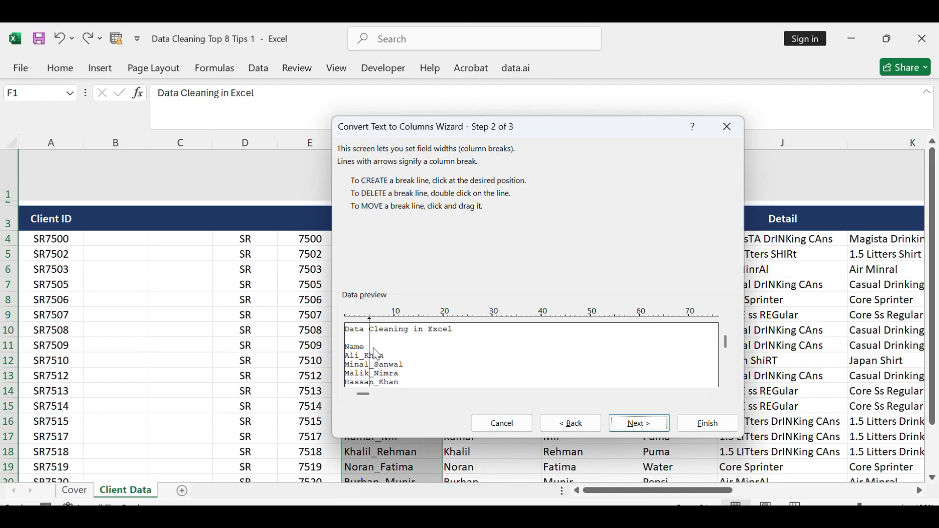
pyautogui.click(644, 424)
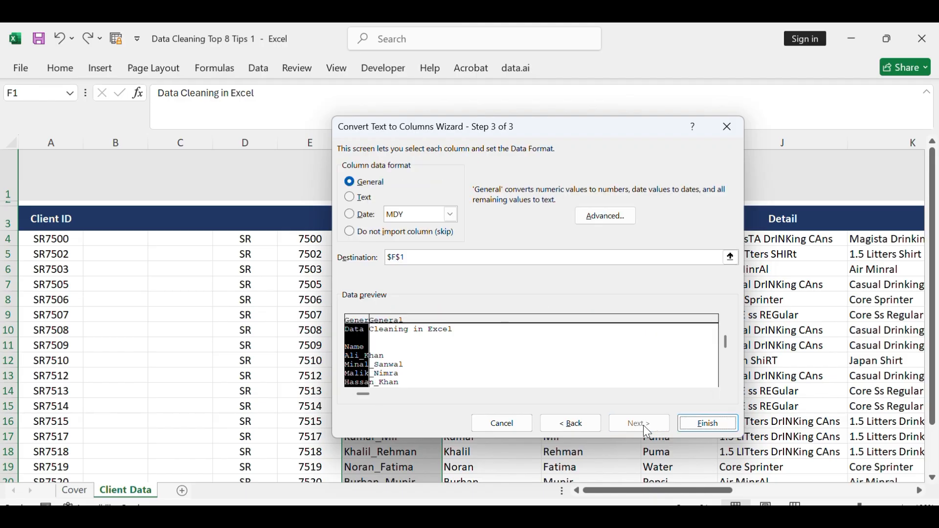
pyautogui.click(697, 425)
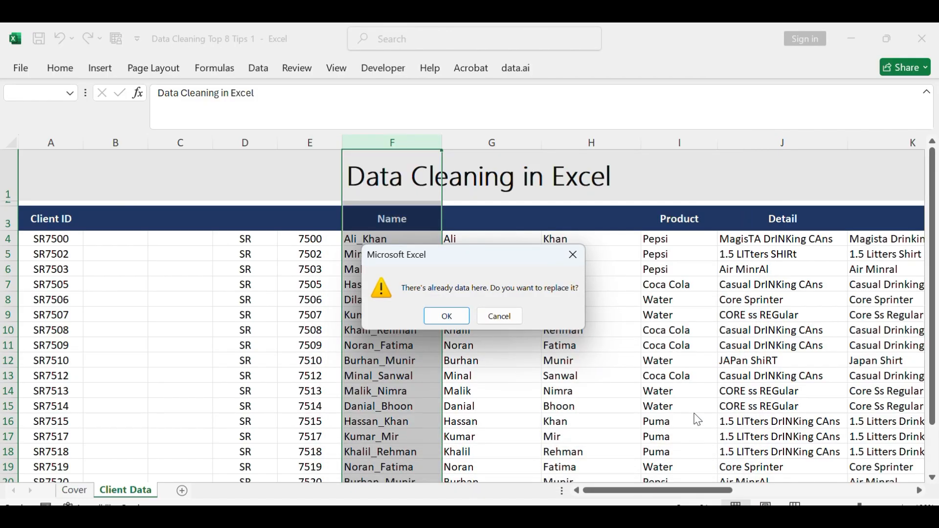